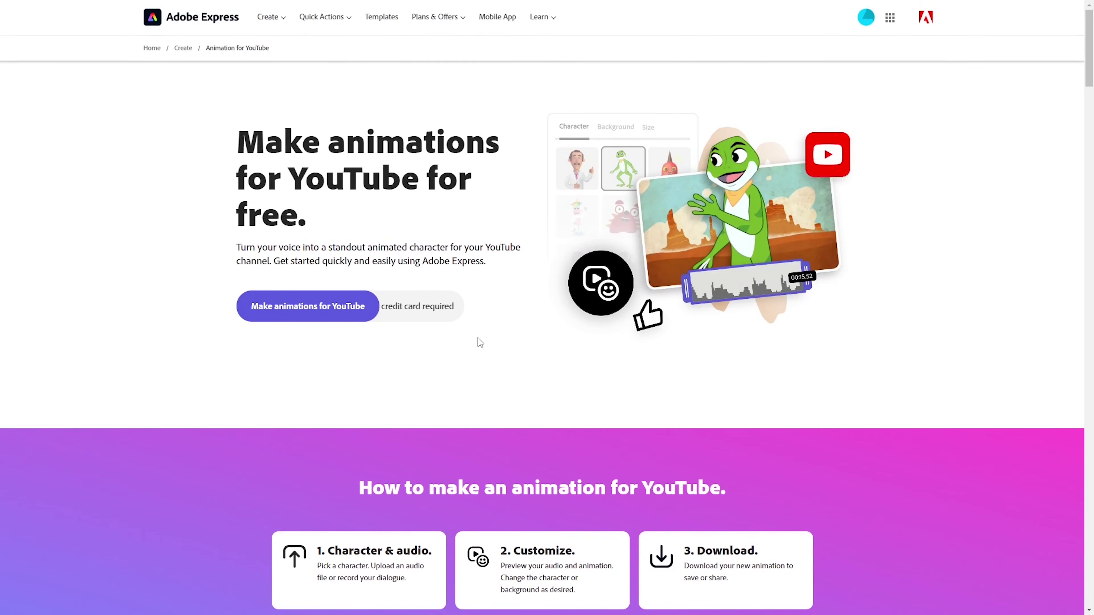
Review the Animation for YouTube landing page and start making an animation with the audio animation tool.
scroll(478, 338, down, 15)
scroll(479, 338, down, 15)
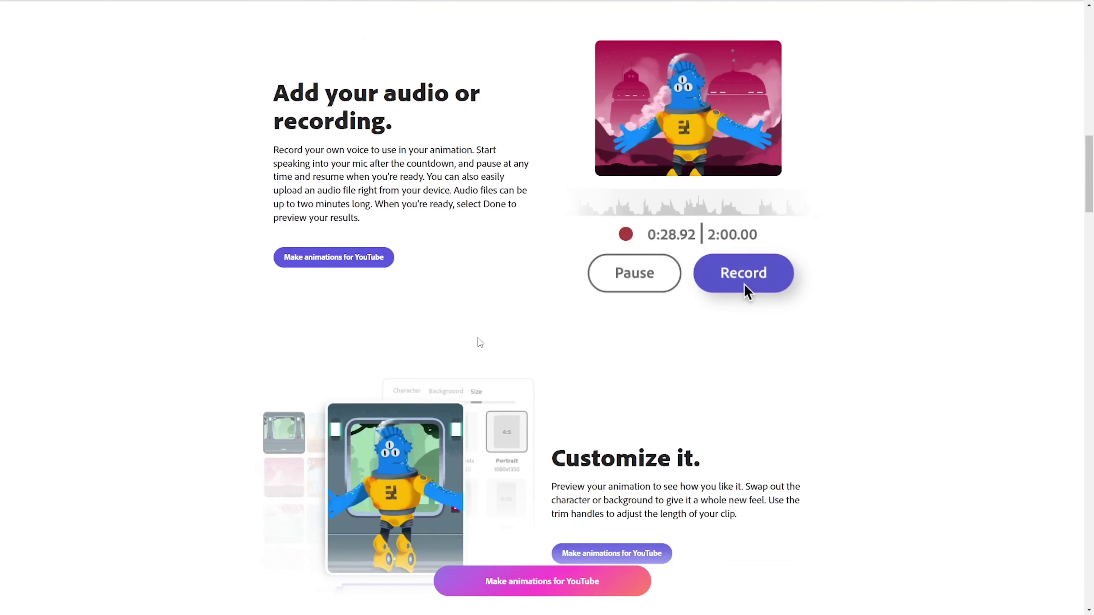
scroll(479, 338, down, 18)
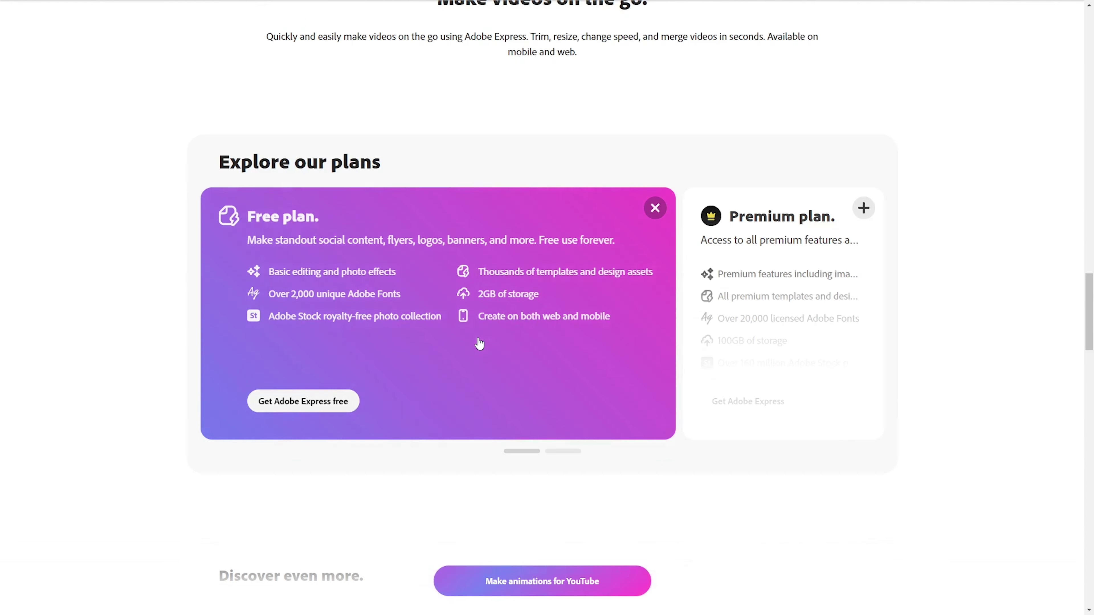
scroll(515, 375, up, 20)
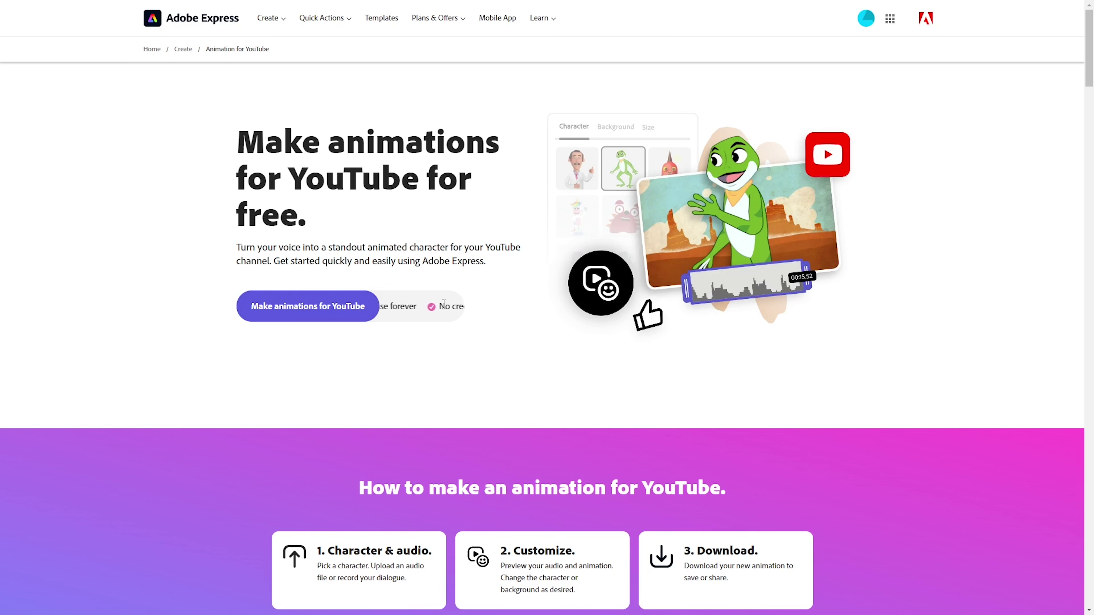
click(326, 313)
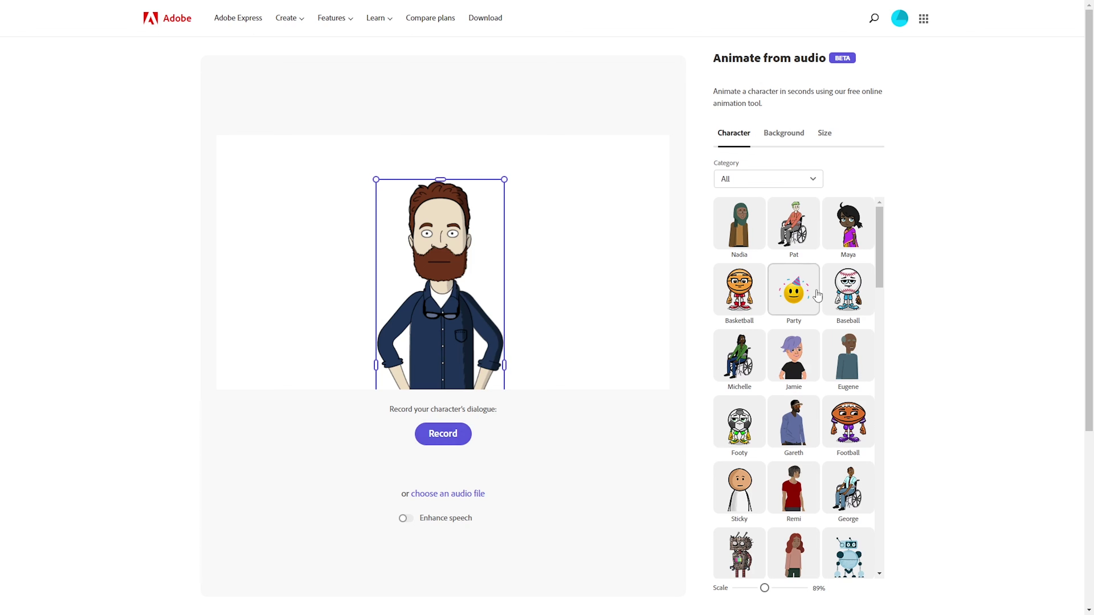
Browse the character library and try the Hopscotch, Tull and Mike characters in the scene.
scroll(785, 217, down, 20)
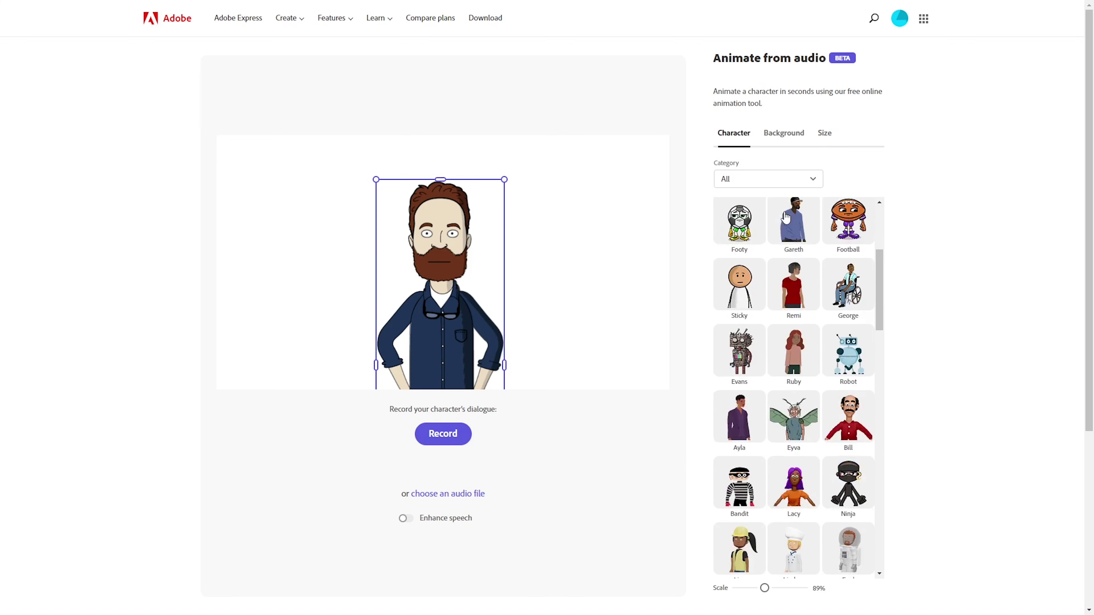
scroll(785, 217, down, 10)
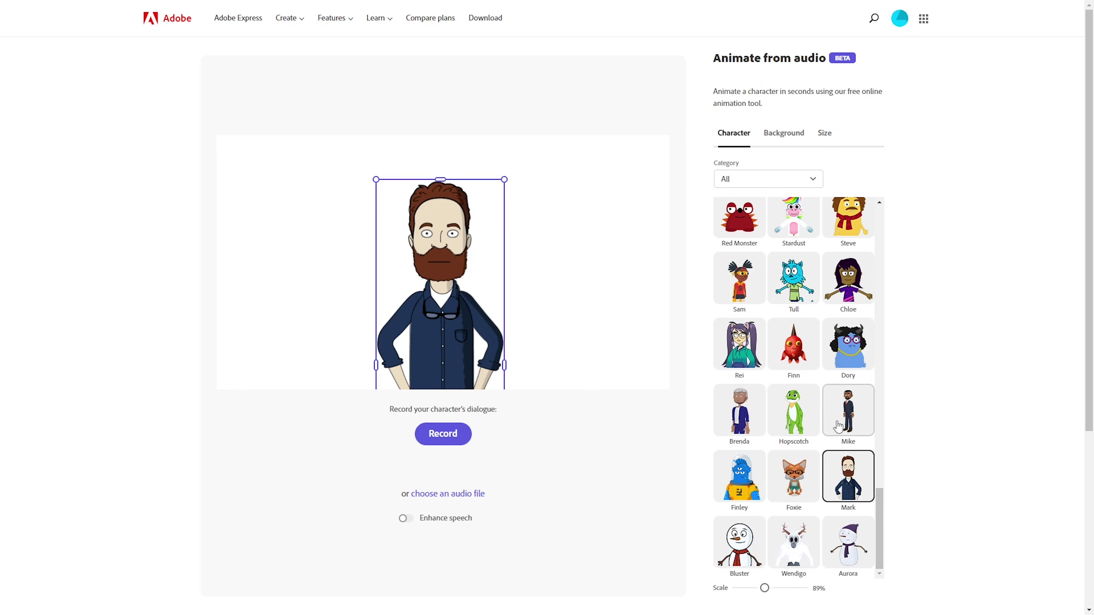
click(785, 414)
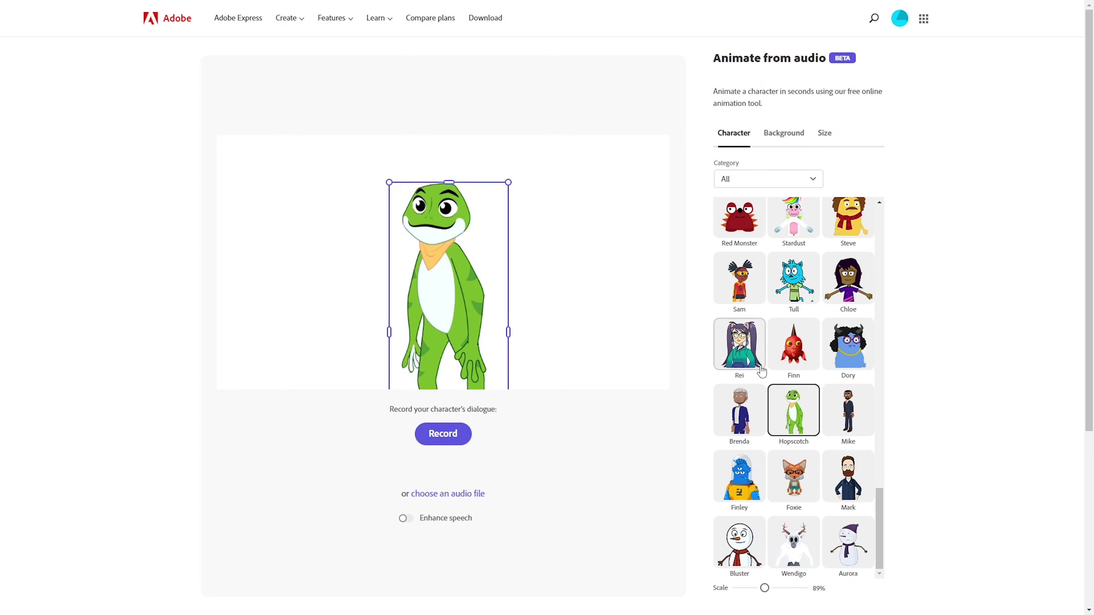
click(811, 287)
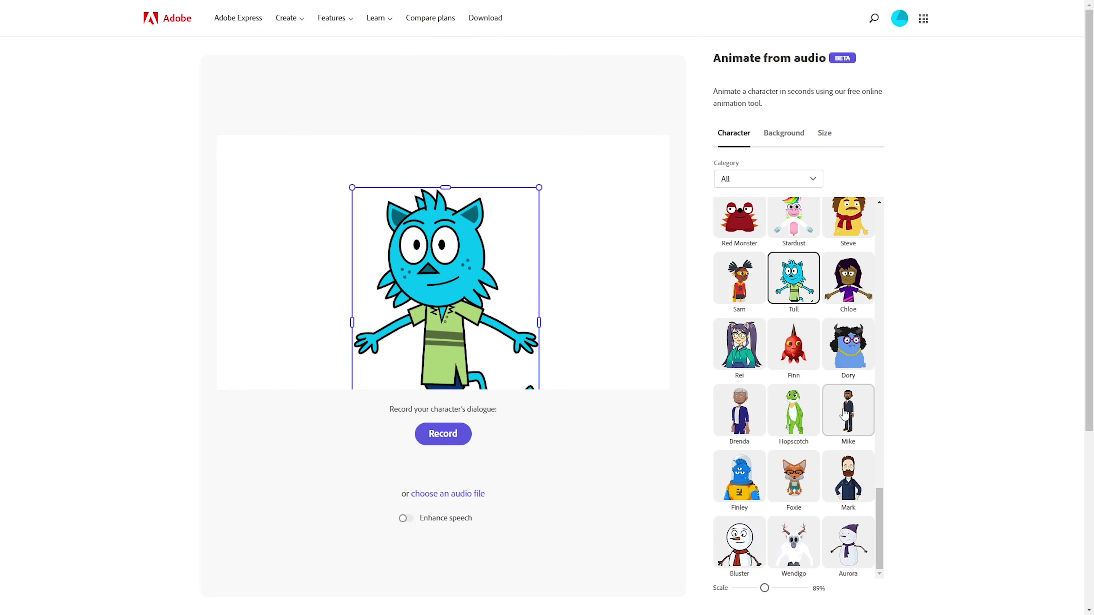
click(843, 414)
Try the Fred, Dr. Applesmith and Dr. Whitlock characters, shifting Dr. Applesmith slightly within the scene.
scroll(801, 331, up, 15)
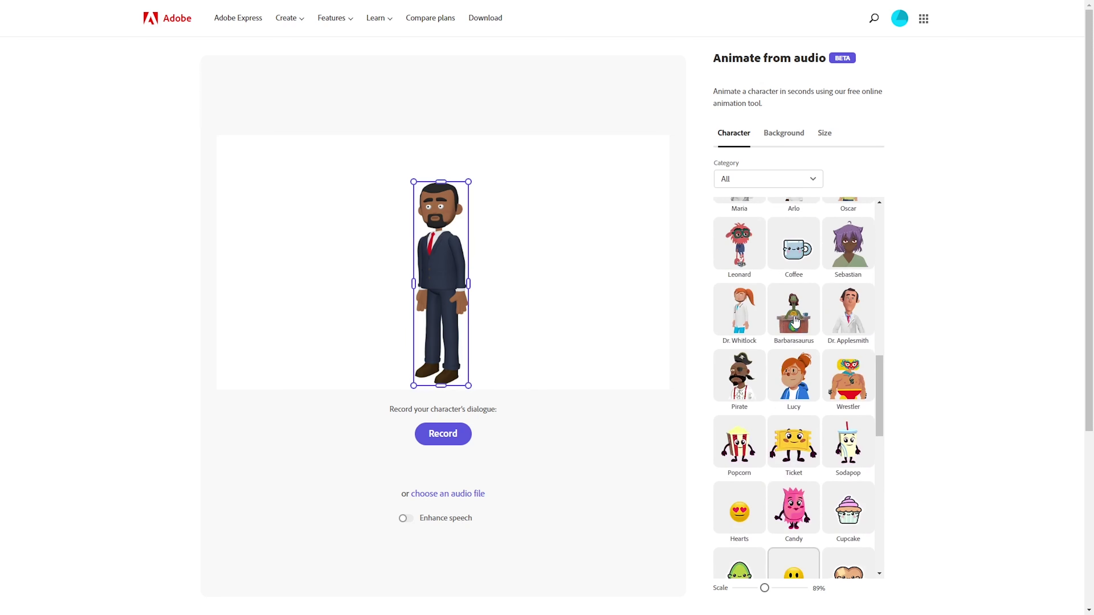
scroll(776, 276, down, 5)
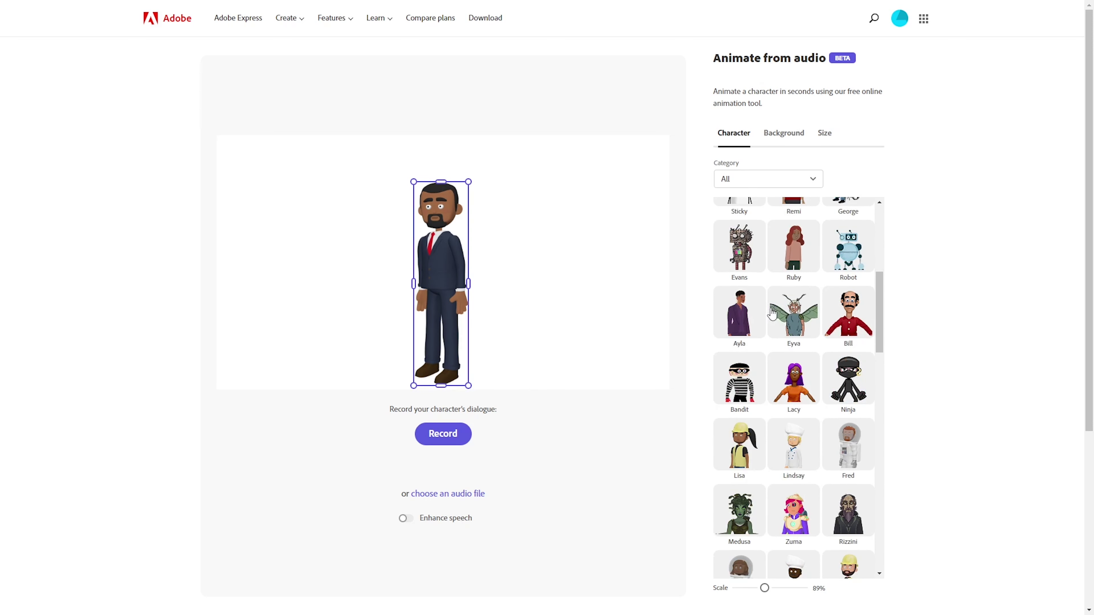
scroll(848, 403, down, 3)
click(848, 330)
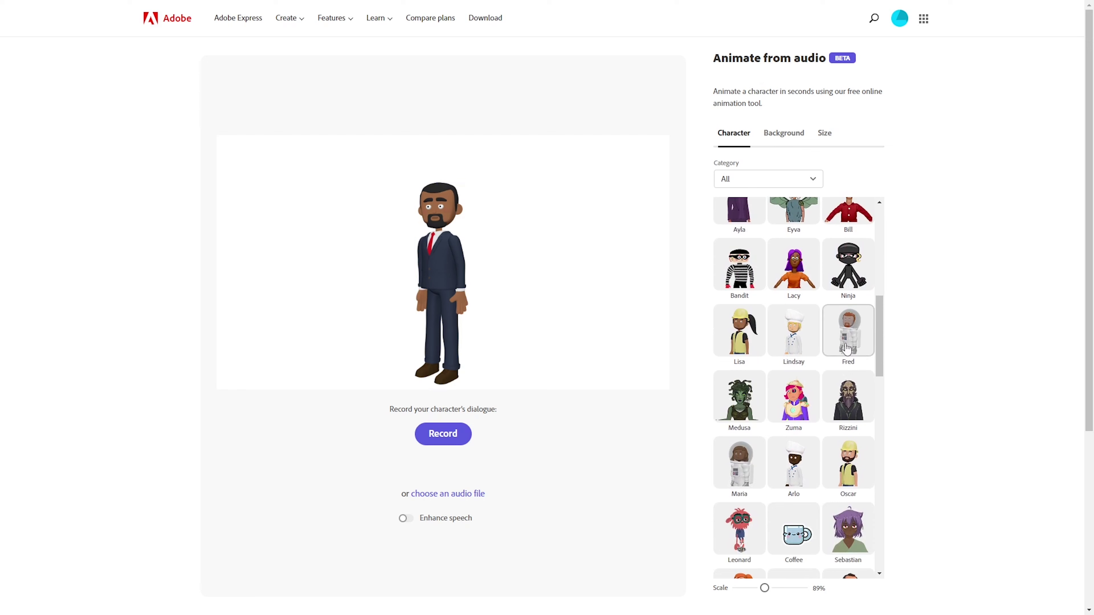
scroll(798, 462, down, 3)
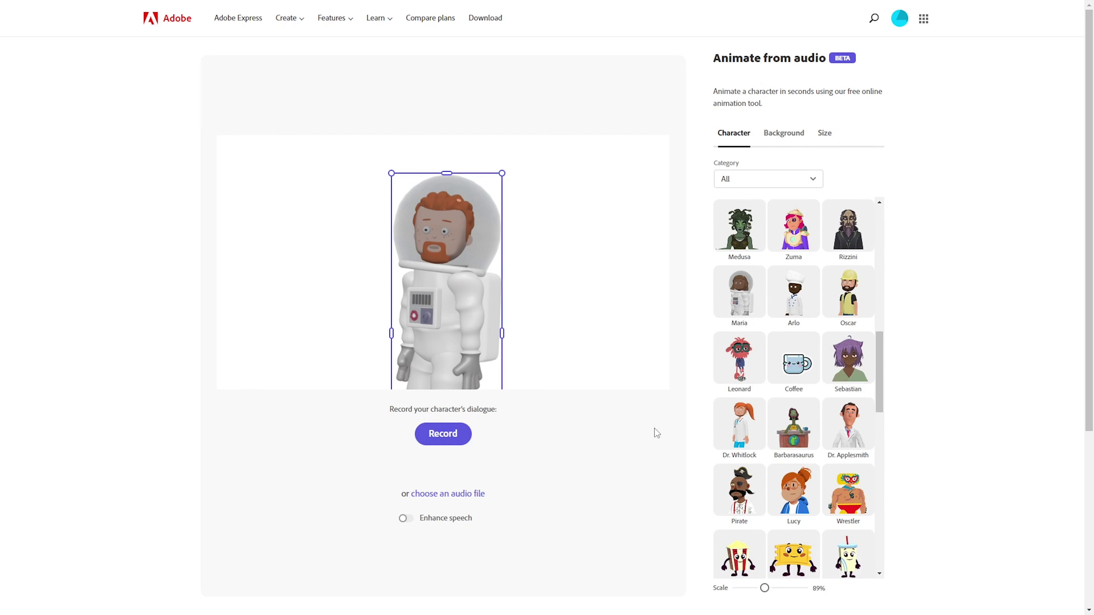
click(847, 427)
mouse_move(520, 310)
mouse_down()
mouse_move(511, 276)
mouse_move(520, 362)
mouse_move(530, 328)
mouse_up()
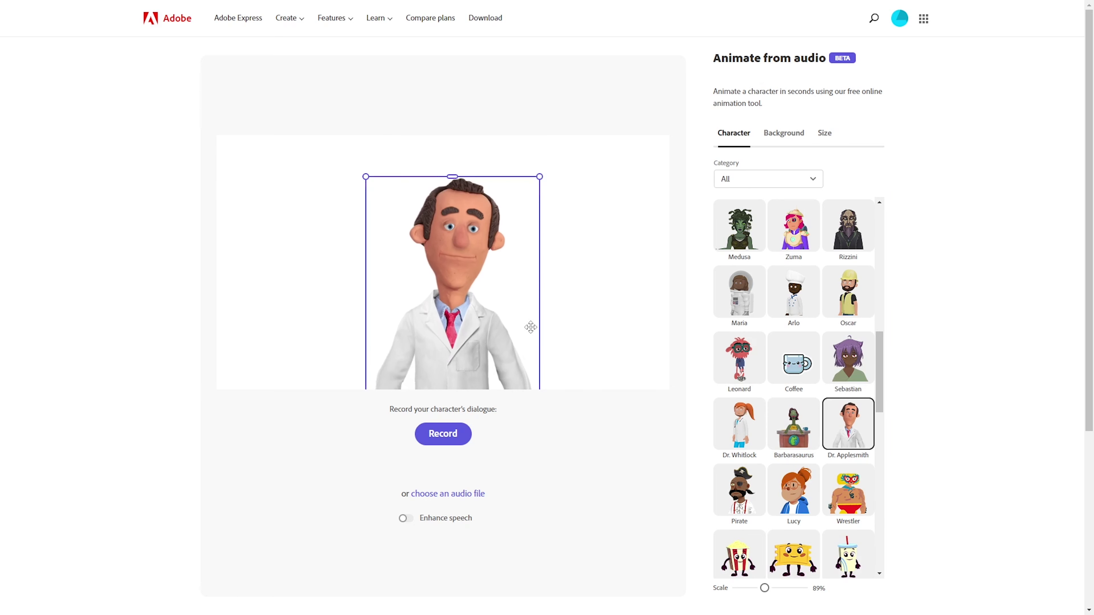
click(742, 435)
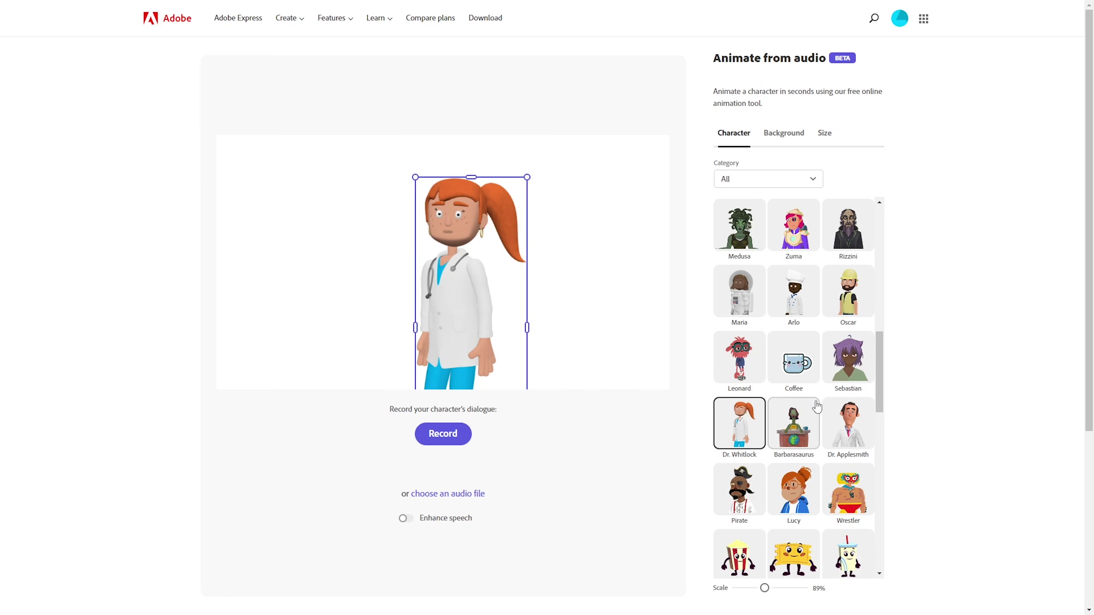
Choose the bearded Mark character and reposition him near the centre of the scene.
scroll(807, 375, down, 8)
scroll(807, 375, up, 3)
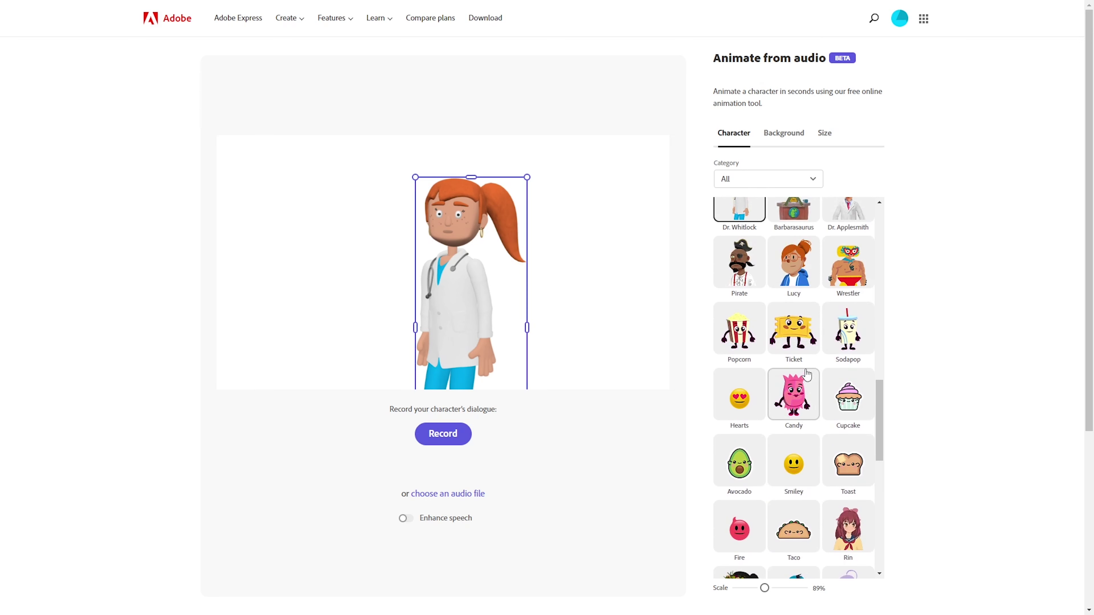
scroll(807, 375, down, 5)
click(831, 470)
drag(503, 305, 468, 307)
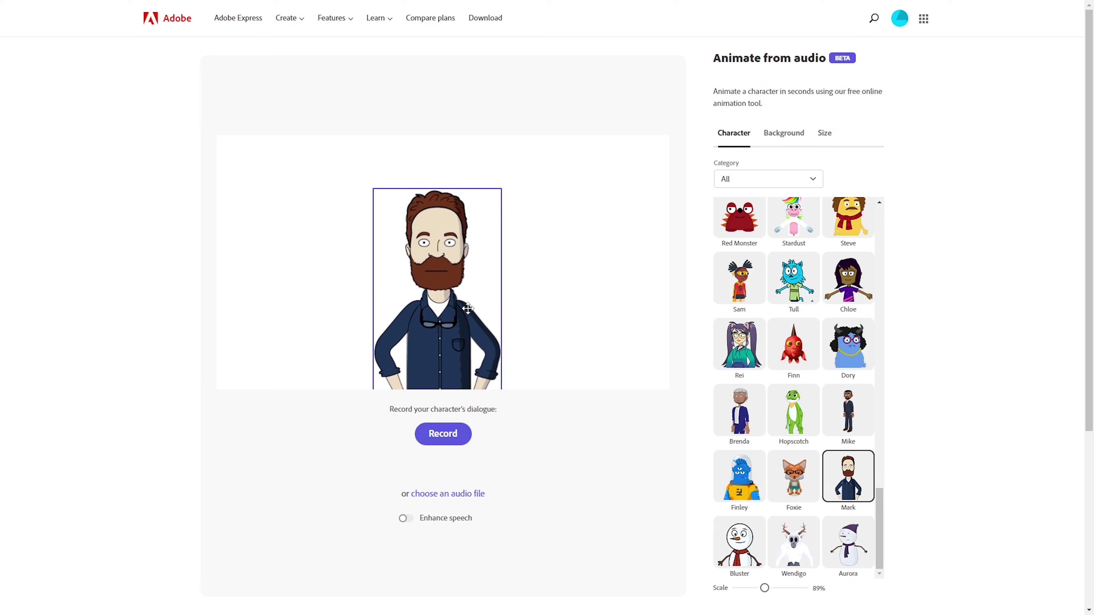
Enlarge the Mark character to 105% scale and place him near the centre with his lower body cropped by the frame.
scroll(723, 502, down, 5)
scroll(723, 502, up, 5)
mouse_move(765, 588)
mouse_down()
mouse_move(793, 589)
mouse_move(774, 589)
mouse_up()
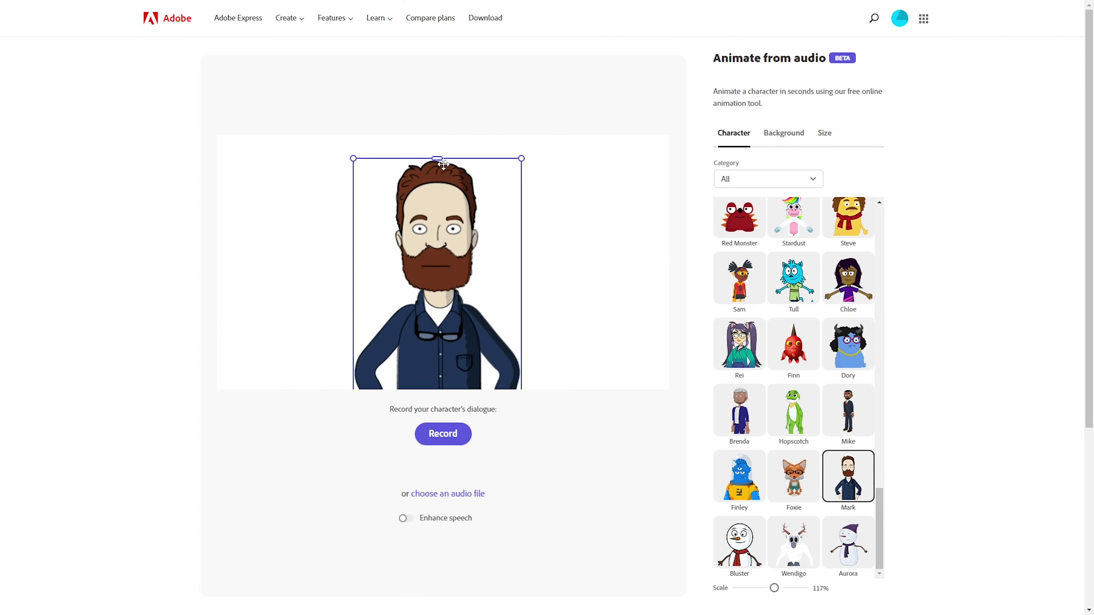
drag(437, 159, 436, 206)
drag(446, 281, 454, 248)
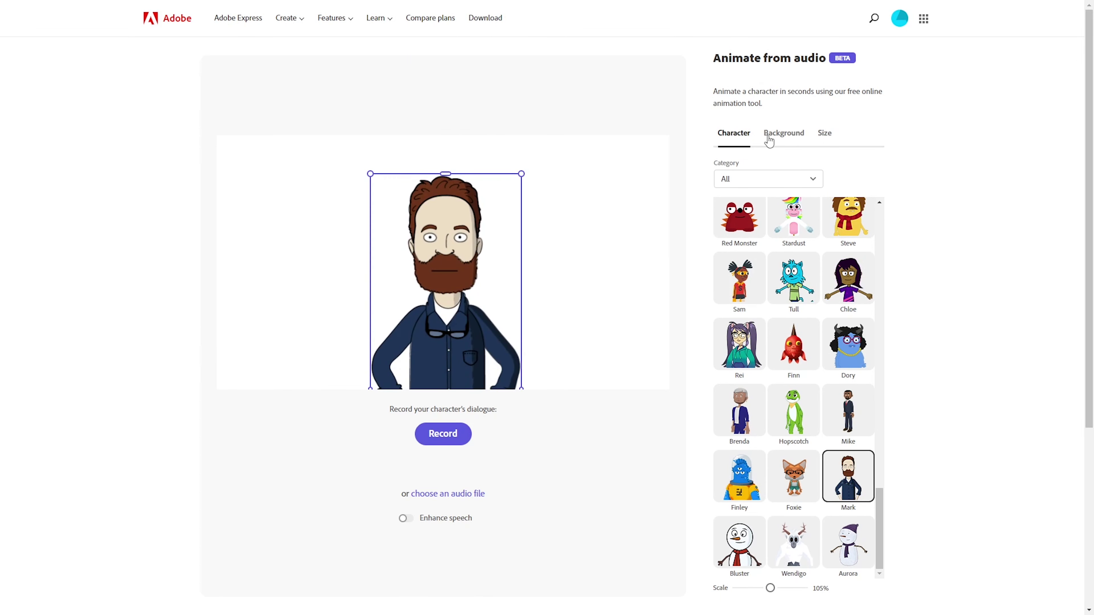
Browse the available backgrounds and try Living Room, Festival, Frontier and Hill behind the character.
click(770, 138)
scroll(845, 350, down, 5)
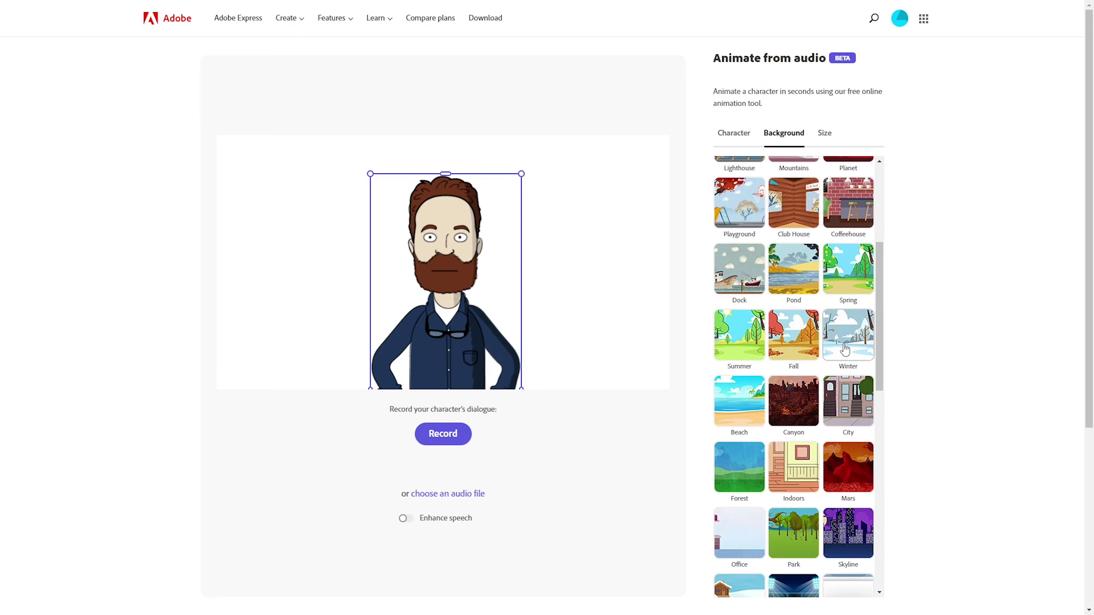
scroll(845, 350, down, 12)
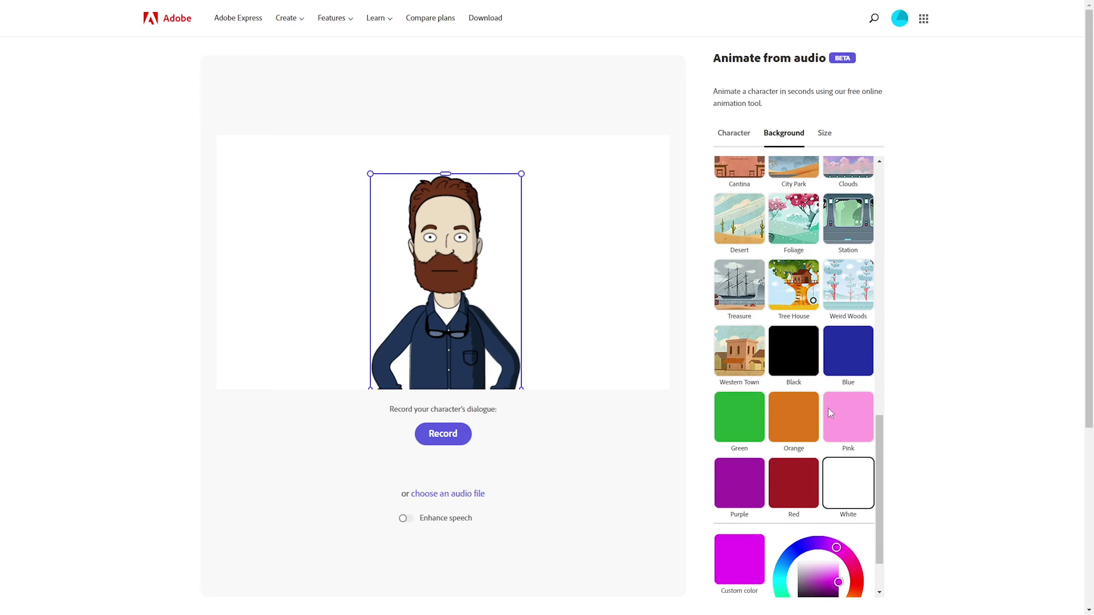
scroll(831, 413, up, 15)
click(751, 232)
click(794, 233)
click(837, 246)
click(746, 289)
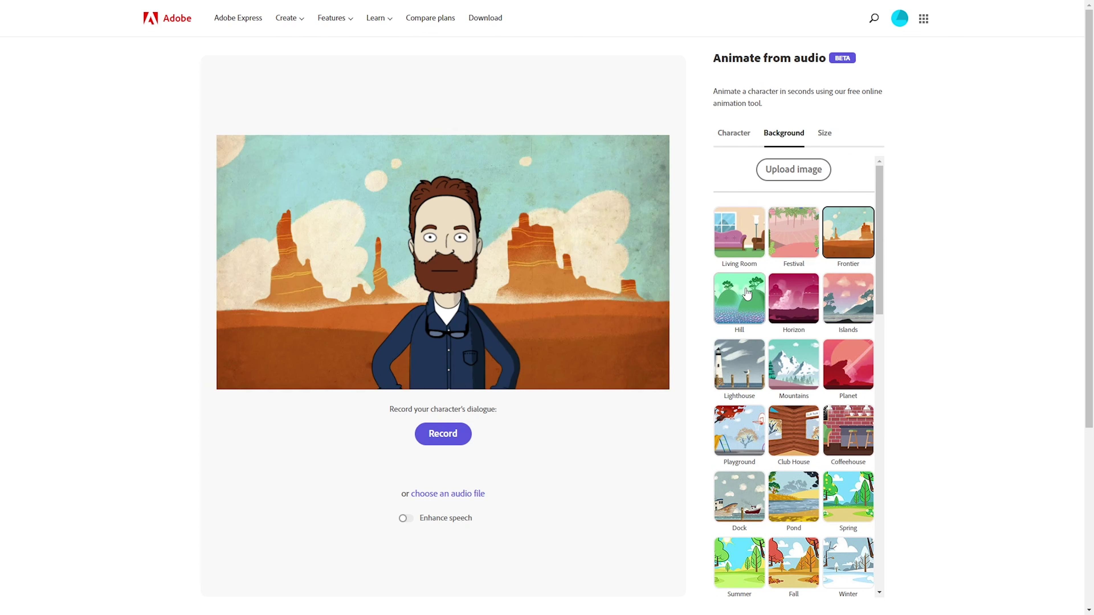
Try the Festival, Horizon, Islands, Mountains and Coffeehouse backgrounds behind the character.
click(793, 242)
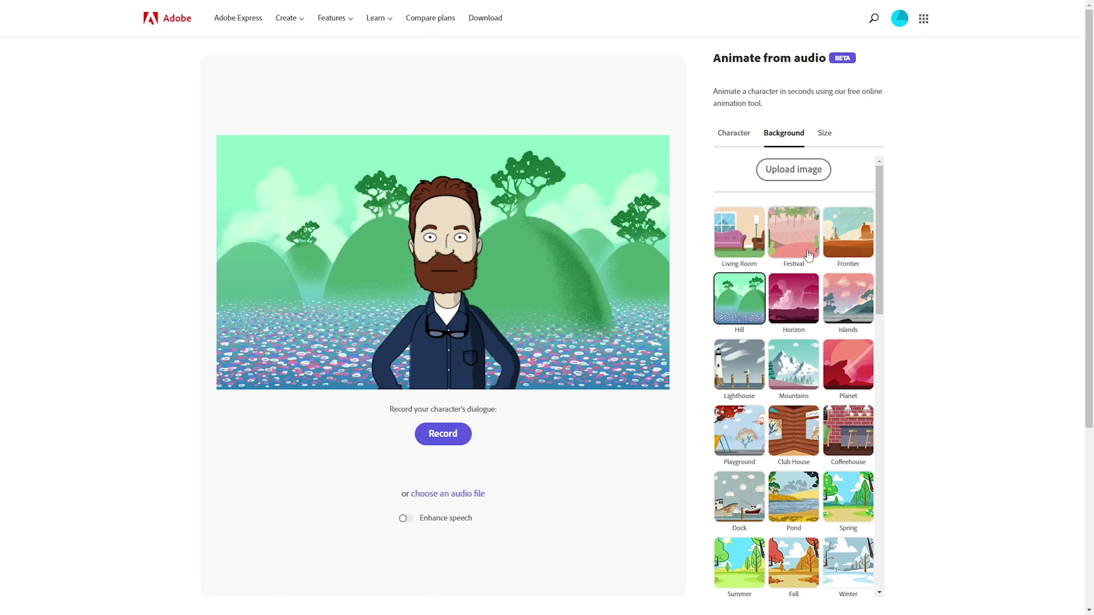
click(812, 298)
click(848, 296)
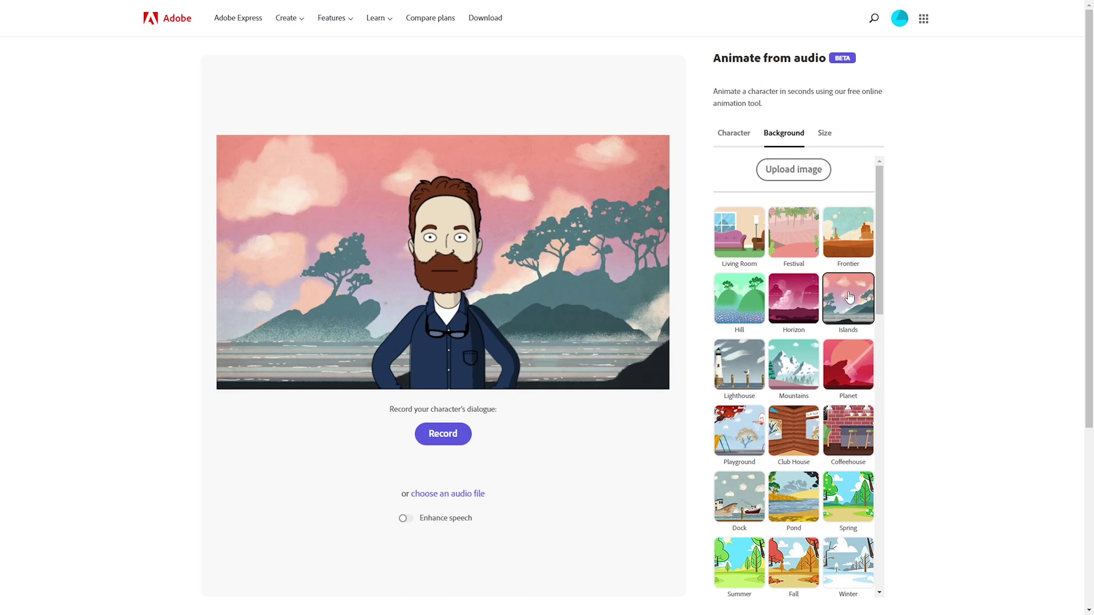
click(771, 358)
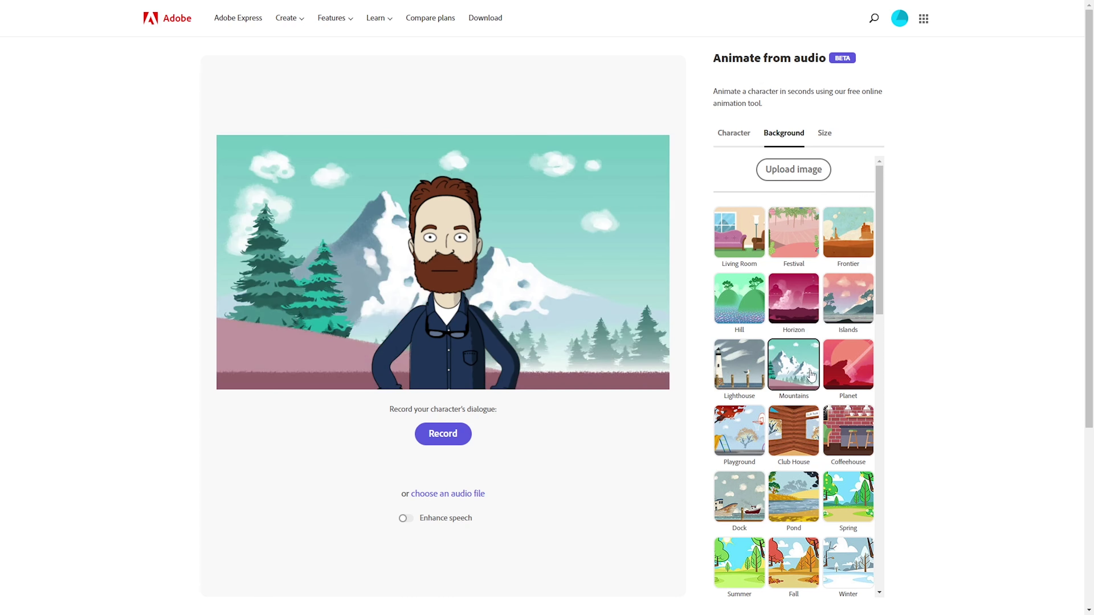
click(834, 427)
scroll(835, 426, down, 1)
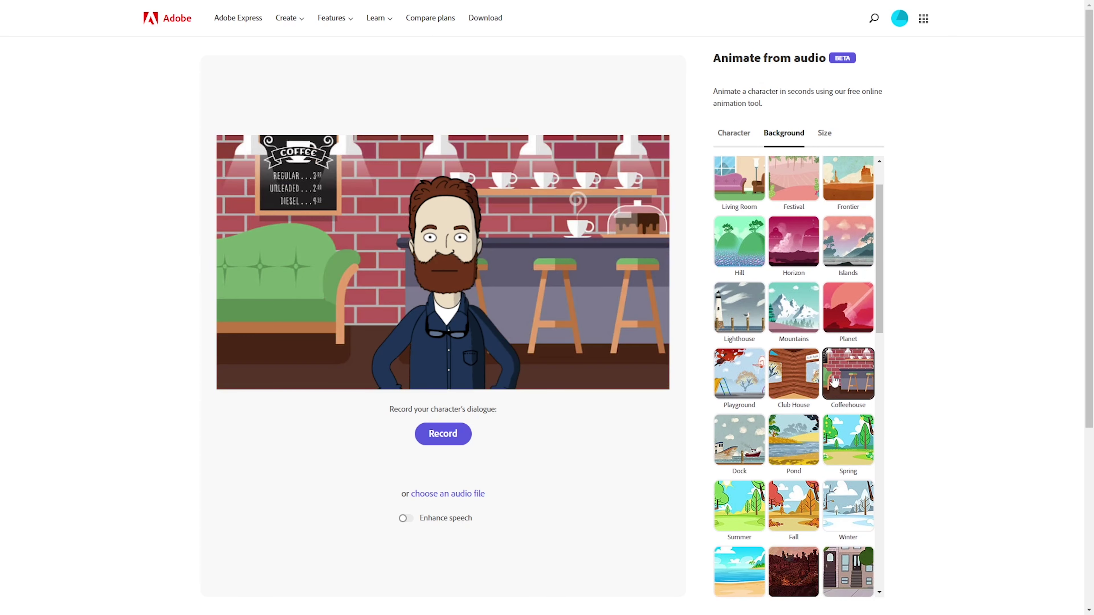
scroll(813, 231, up, 1)
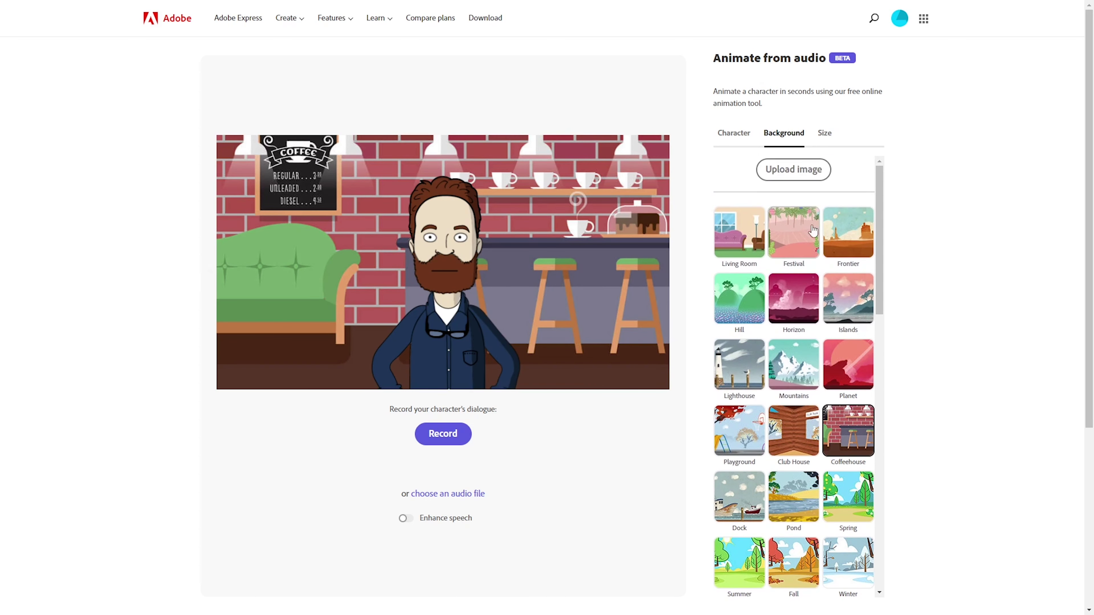
Try the Living Room, City, Spring, Beach, Office and Studio backgrounds behind the character.
click(756, 231)
scroll(795, 367, down, 2)
scroll(825, 496, down, 1)
click(843, 470)
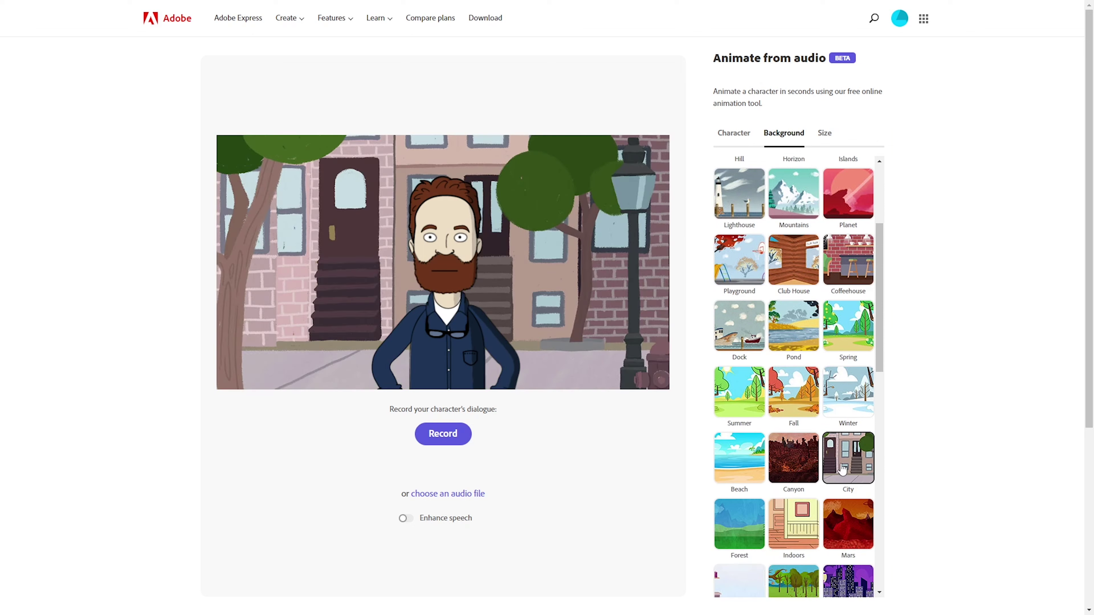
click(839, 343)
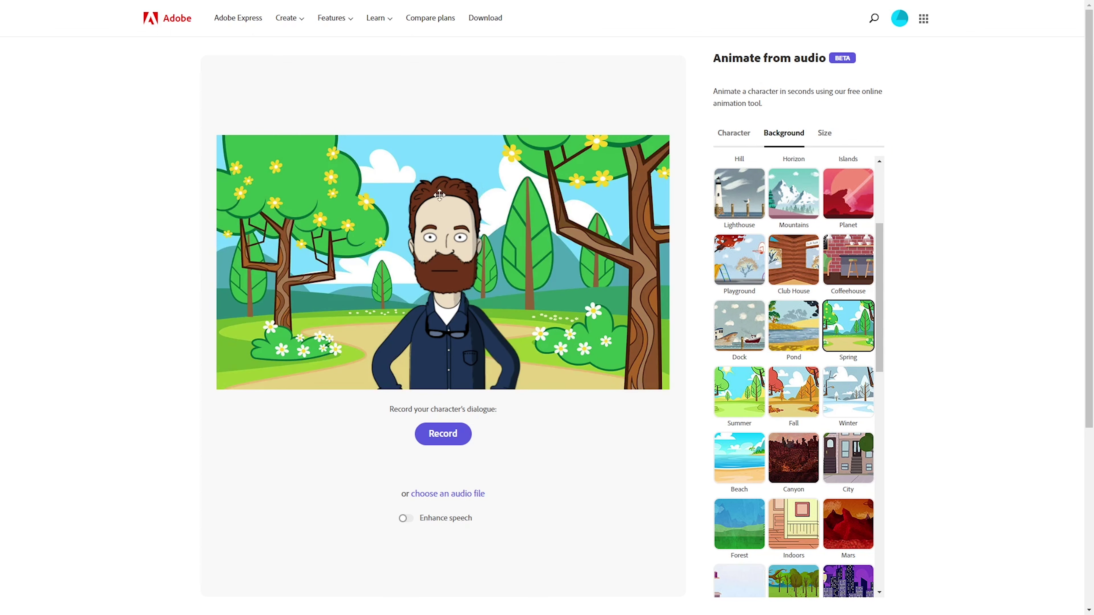
click(740, 459)
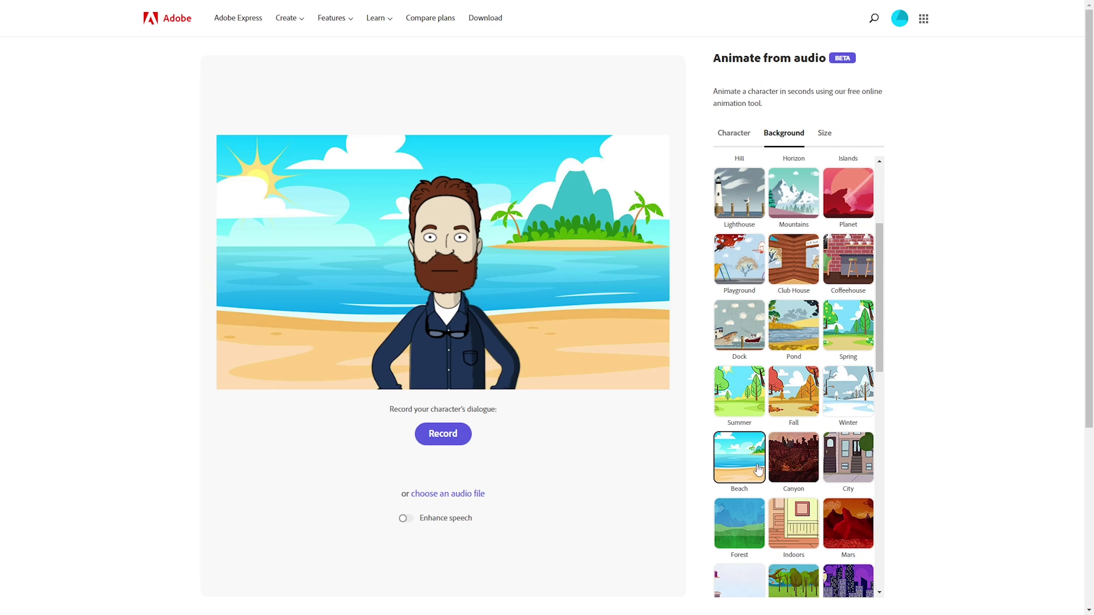
scroll(741, 458, down, 3)
click(742, 452)
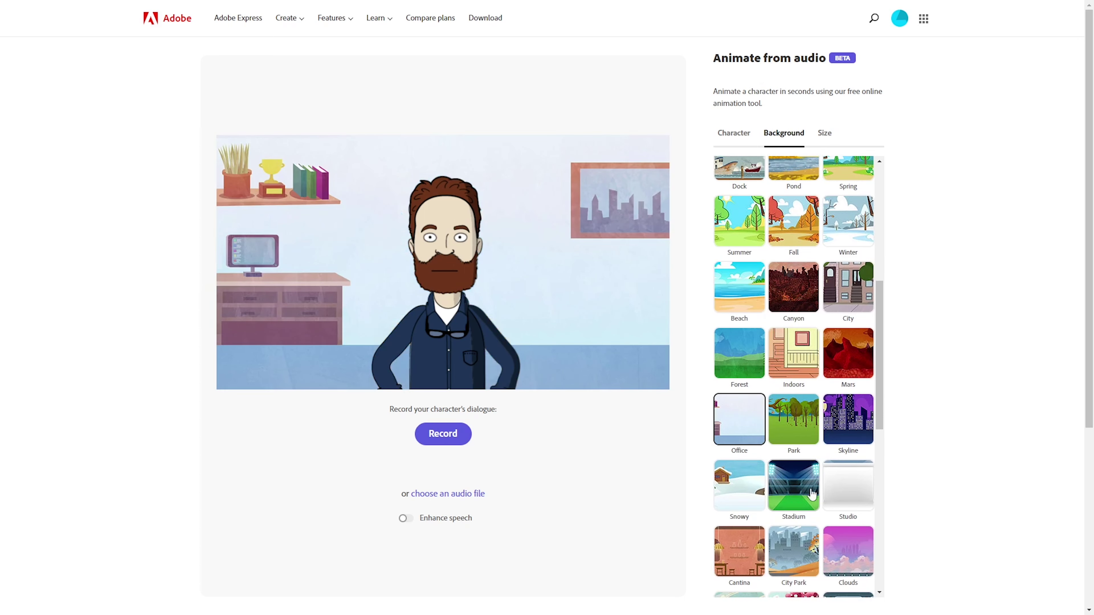
click(842, 485)
Try a plain White background and a custom bright green one, and return the scene to White.
scroll(801, 435, down, 10)
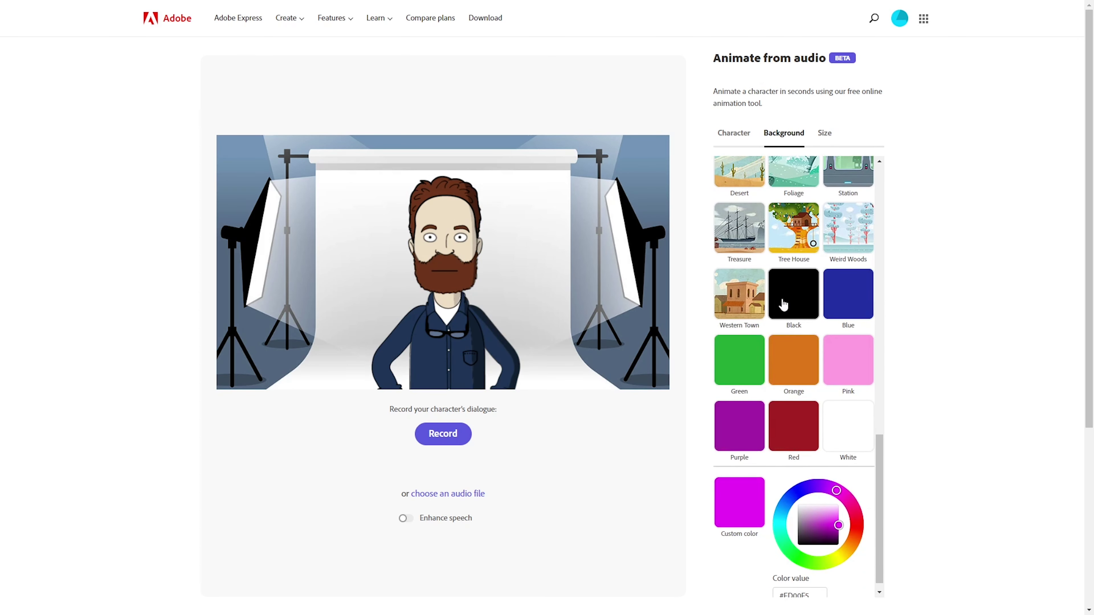
click(836, 439)
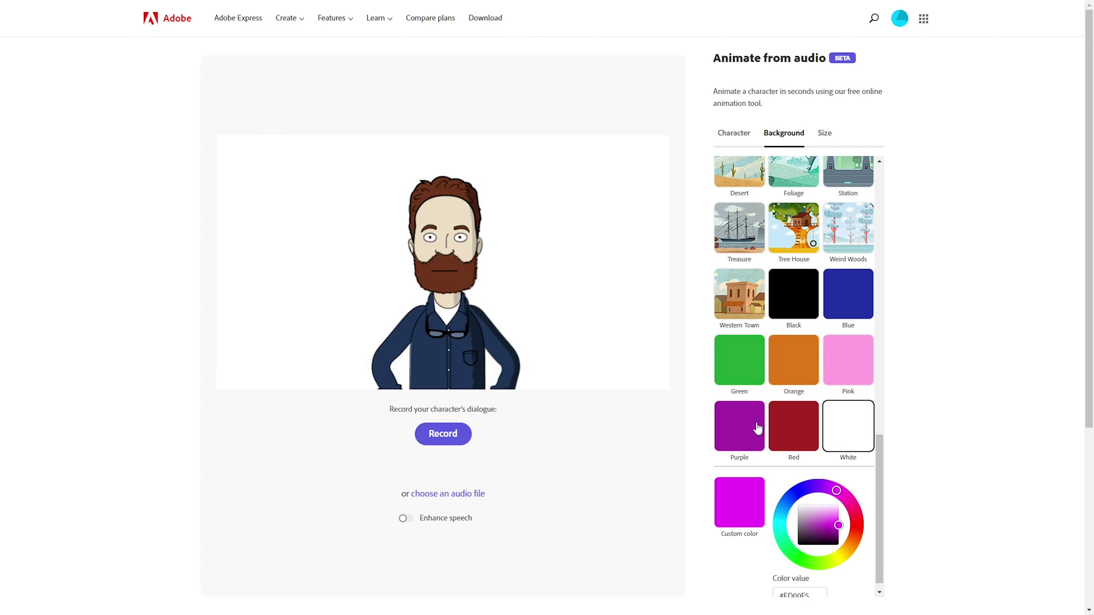
drag(836, 490, 794, 555)
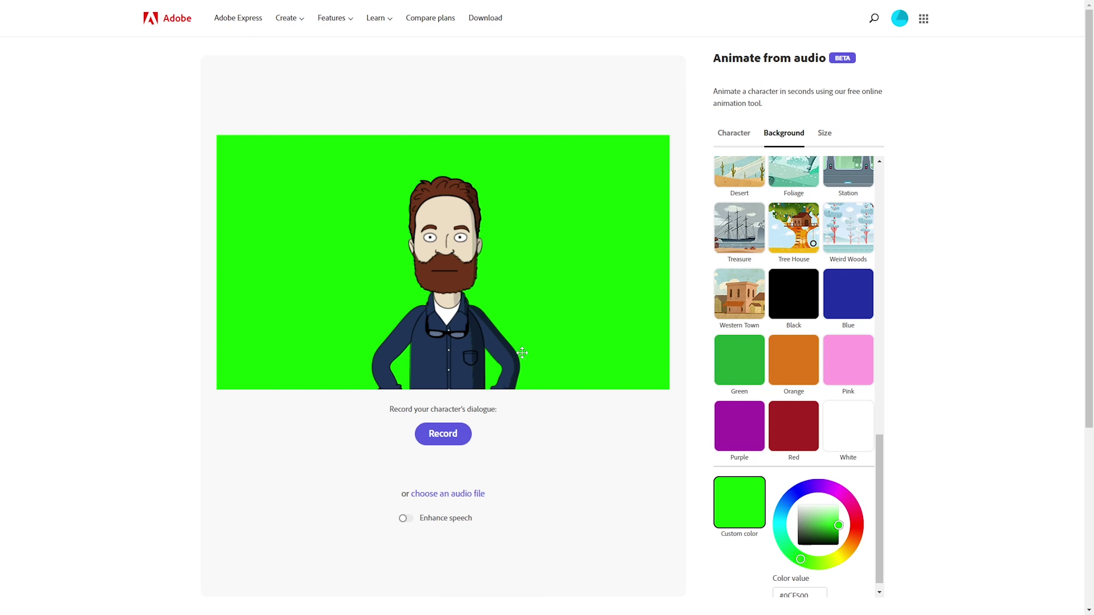
click(843, 423)
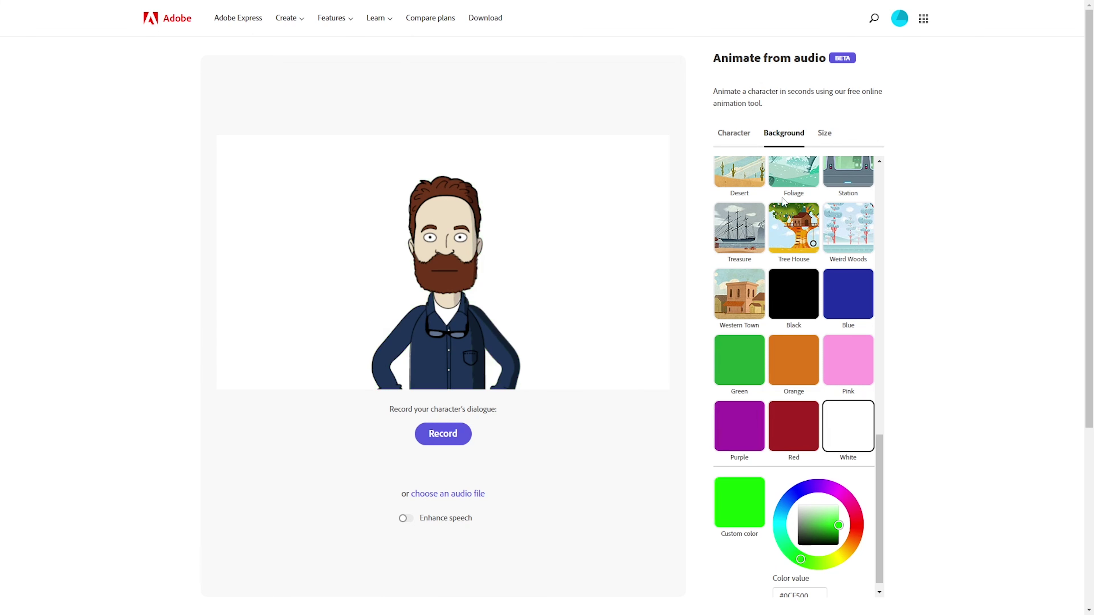
Try the Instagram, Facebook and Custom output sizes for the animation, and return the output size to YouTube.
click(824, 134)
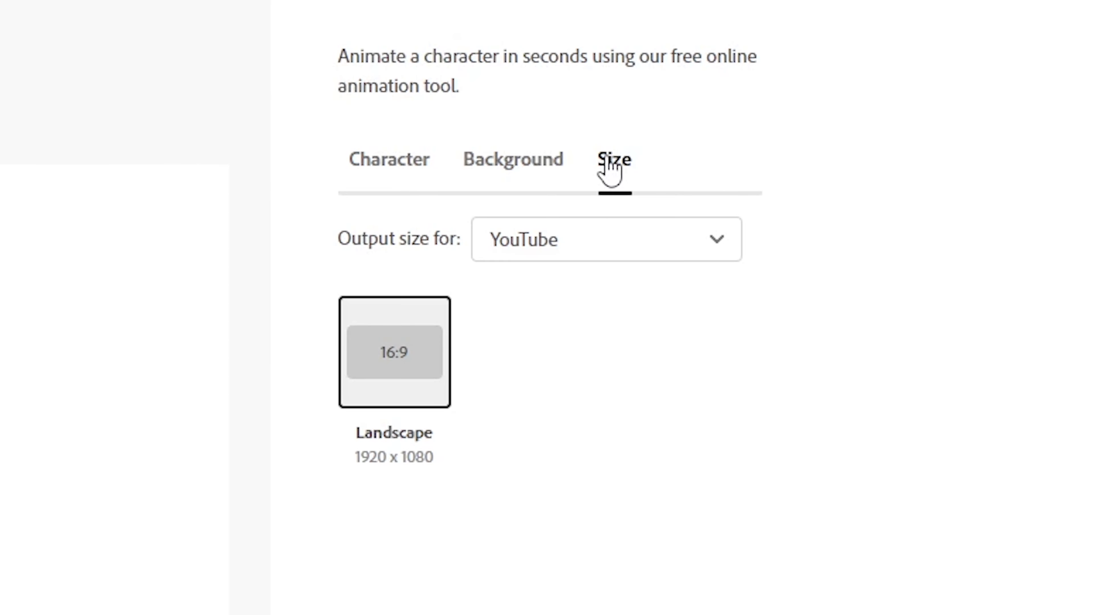
click(573, 241)
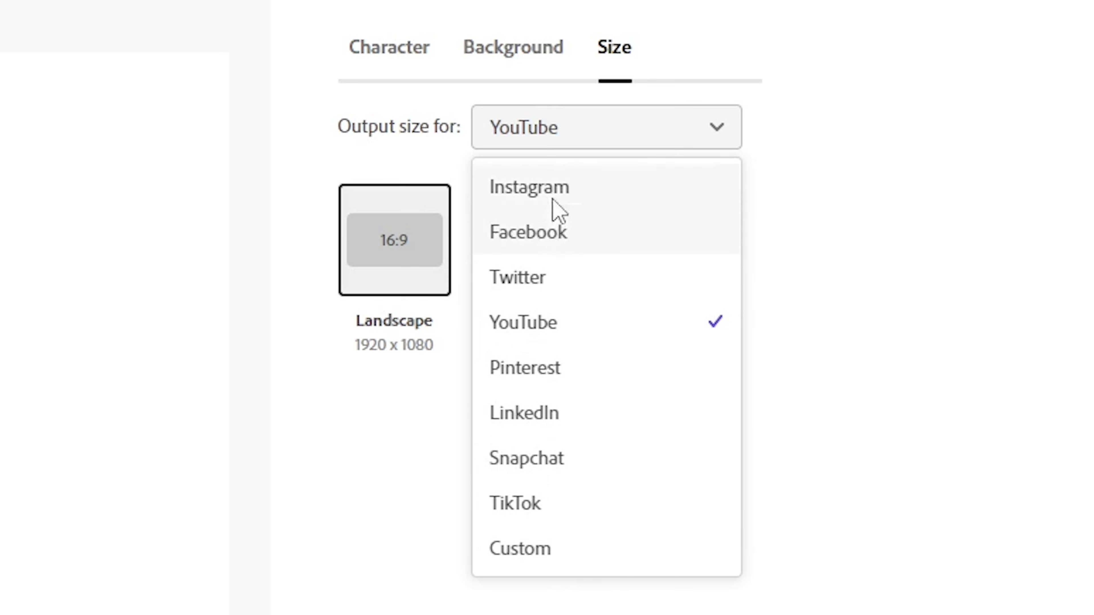
click(557, 190)
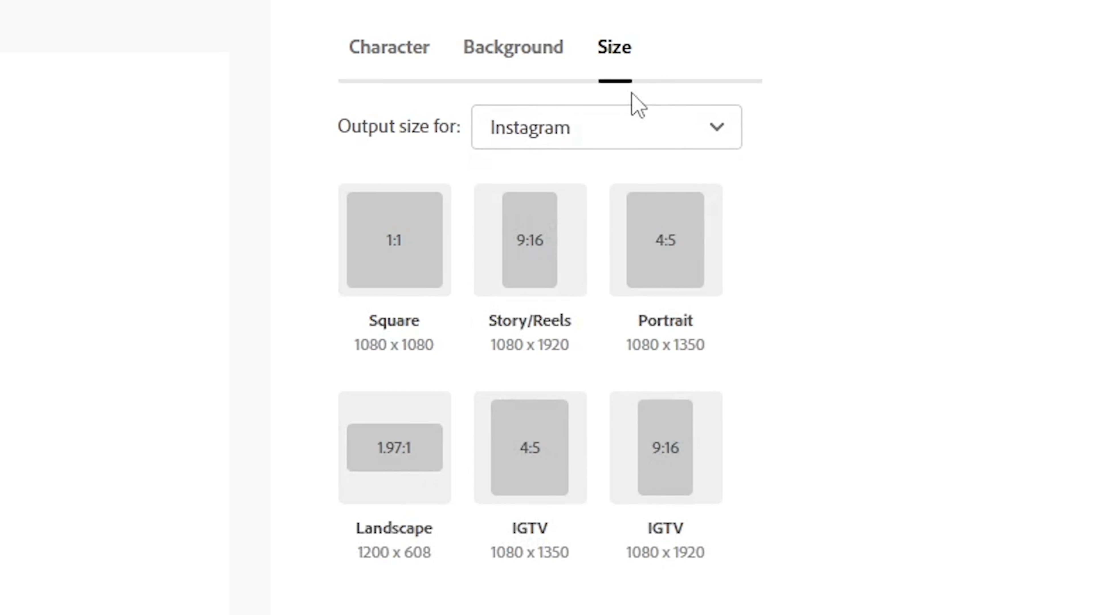
click(579, 137)
click(568, 232)
click(544, 126)
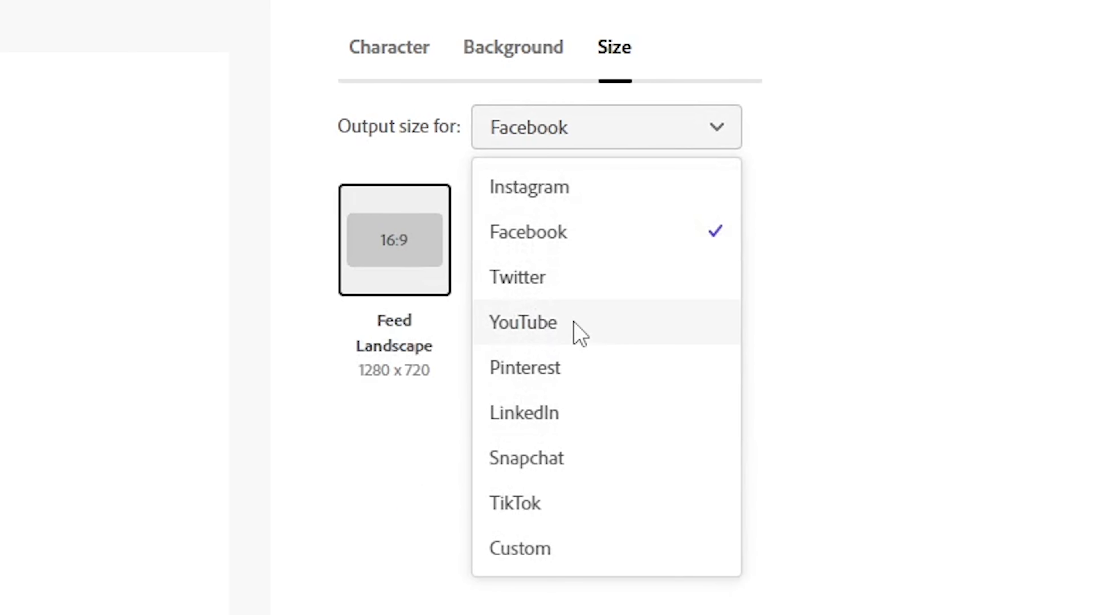
click(518, 556)
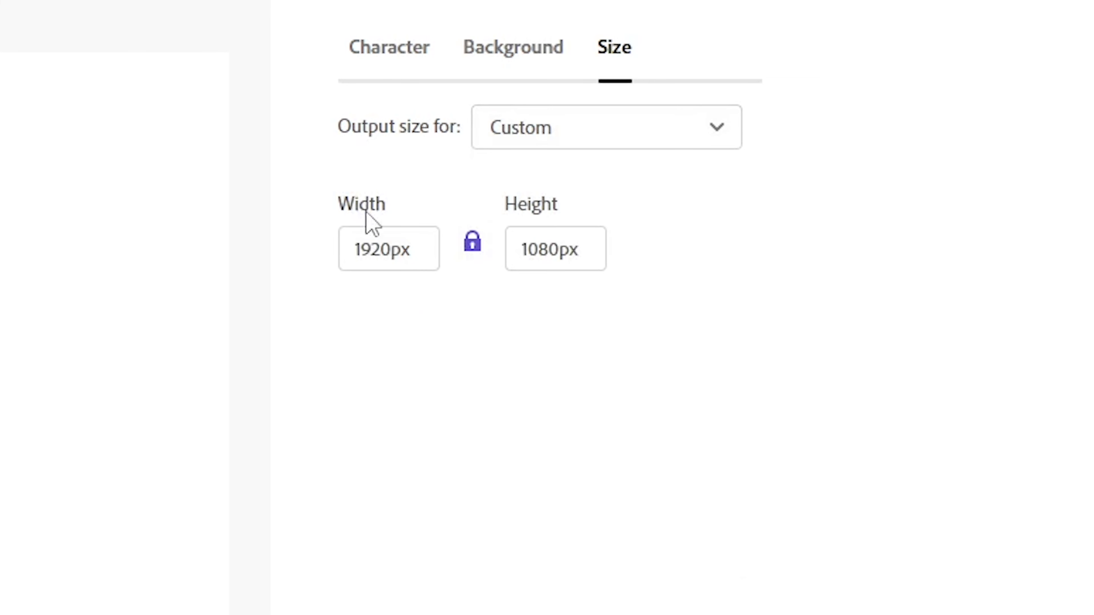
click(573, 129)
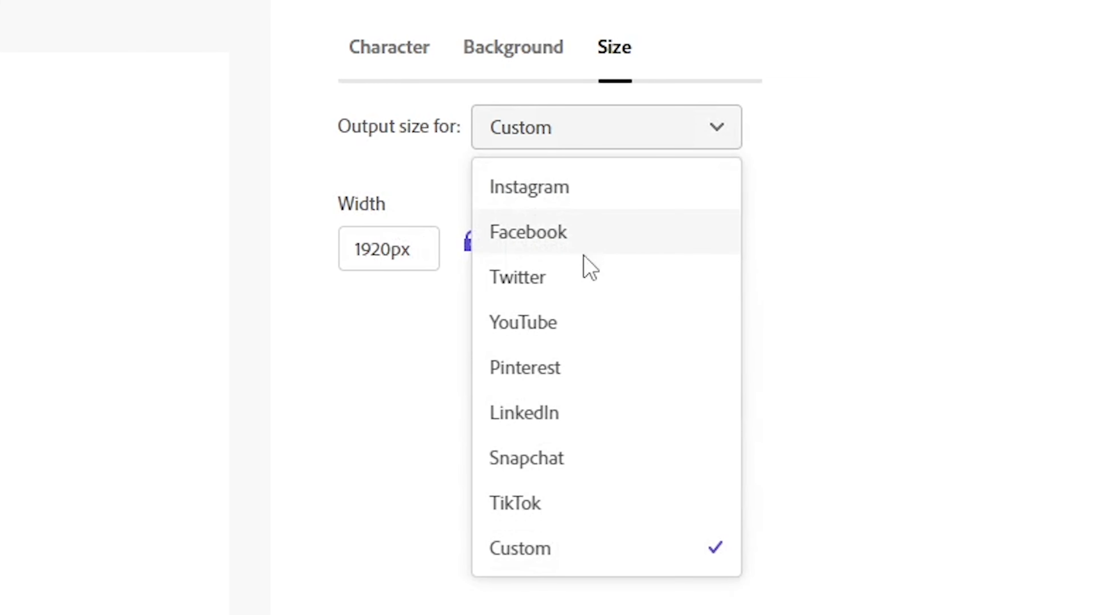
click(570, 321)
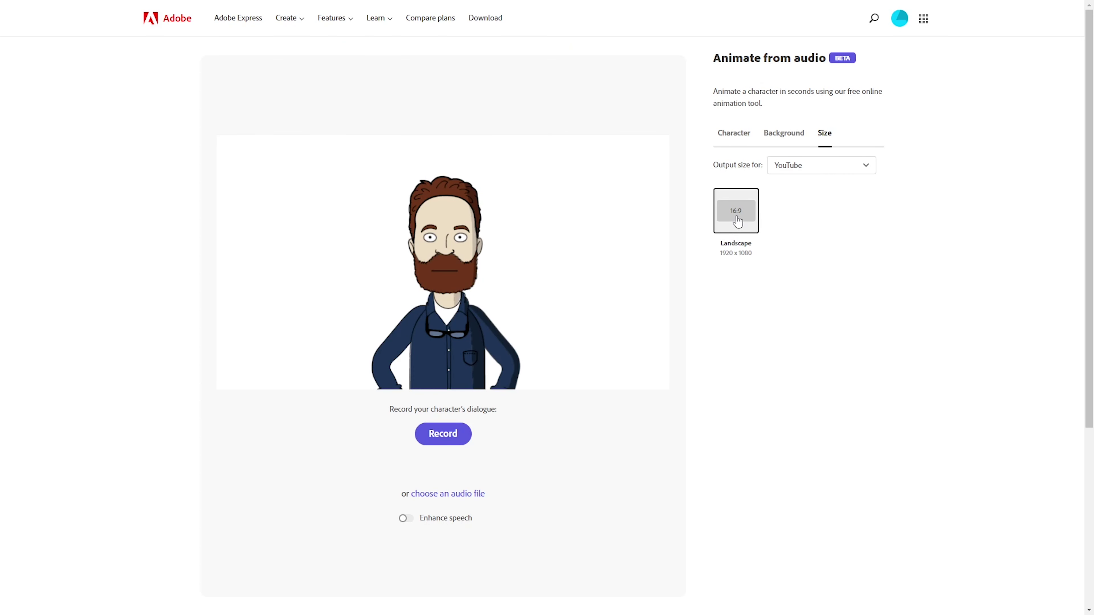
Return to the character selection and look through the list of characters in all categories.
click(734, 134)
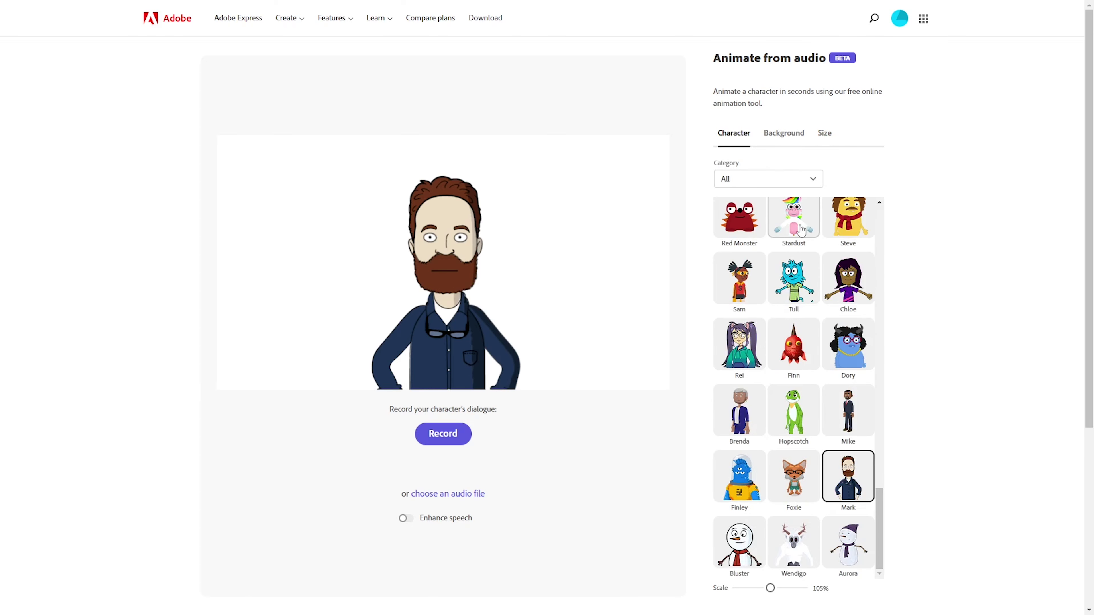
scroll(800, 274, down, 5)
scroll(811, 287, up, 6)
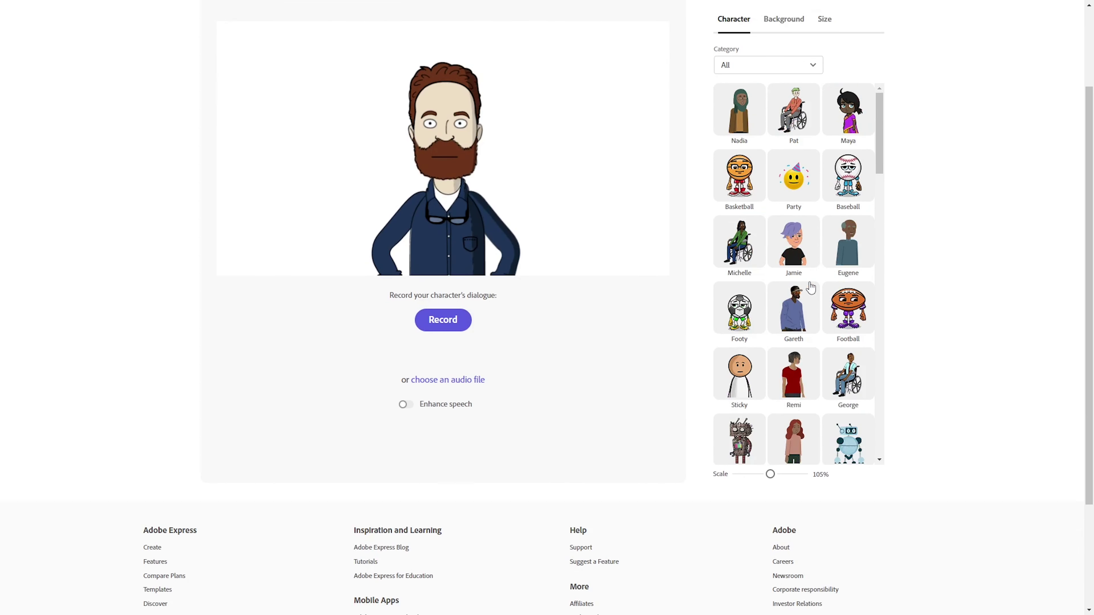
scroll(545, 197, up, 3)
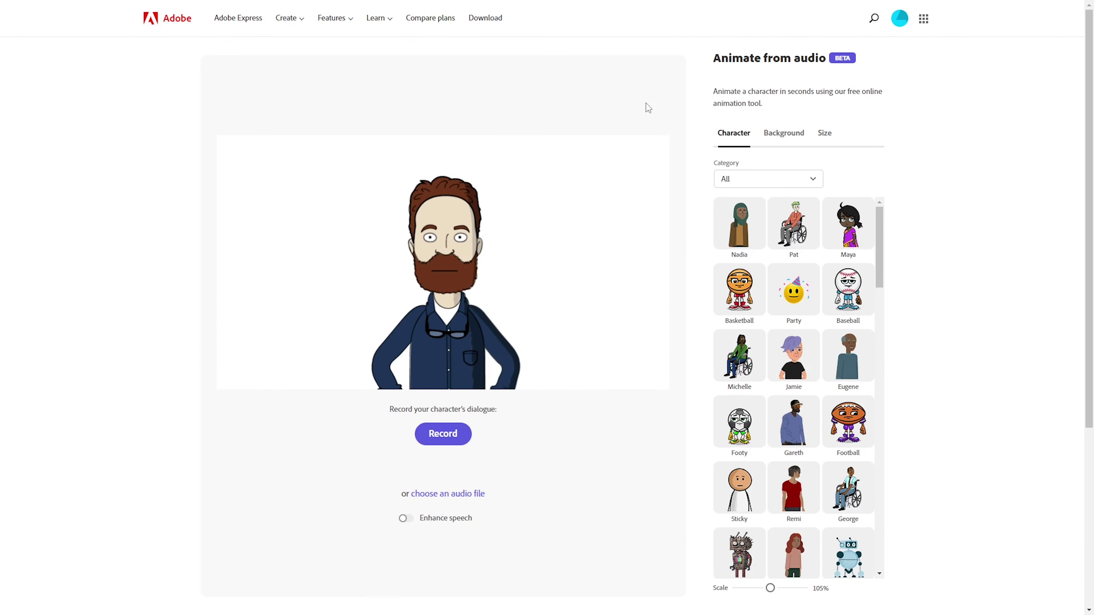